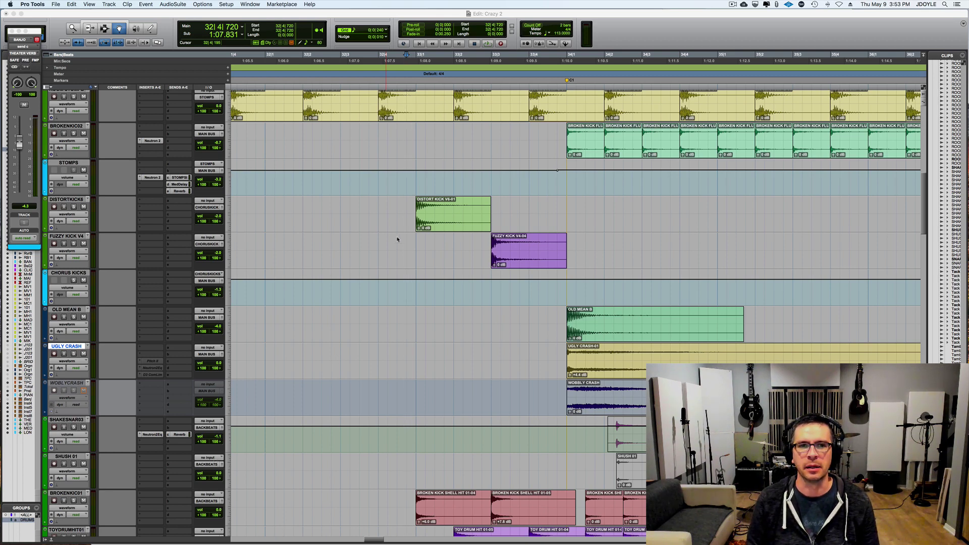
- Play the session from 32|4
left_click(494, 56)
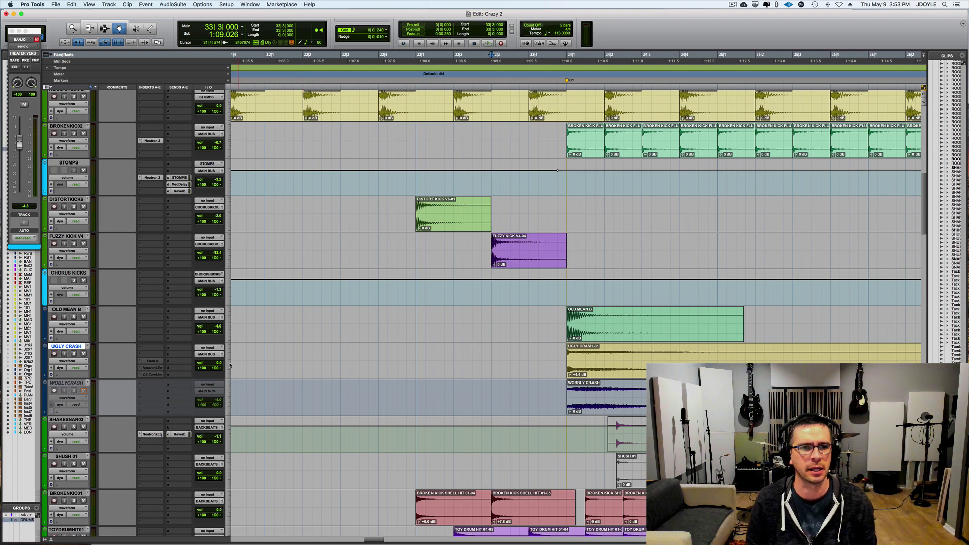
left_click(380, 59)
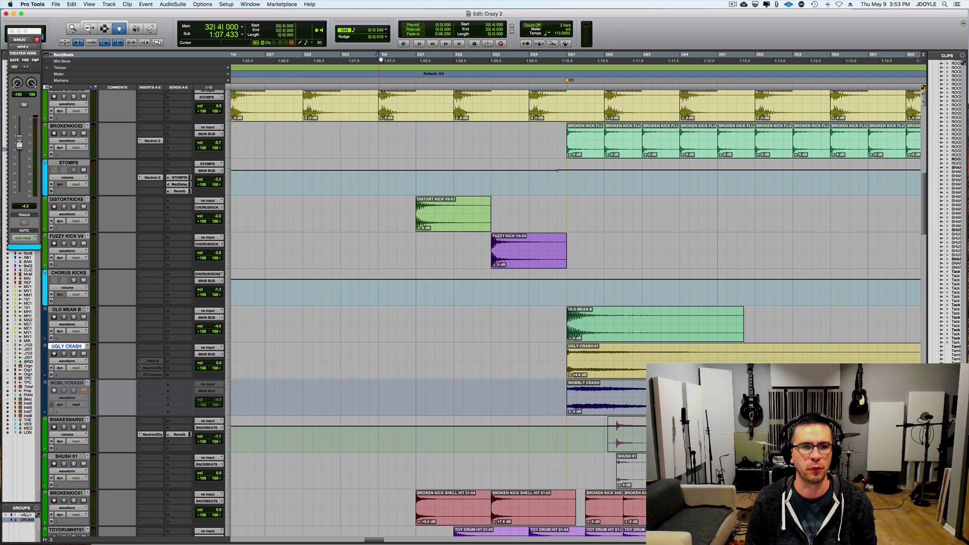
key("space")
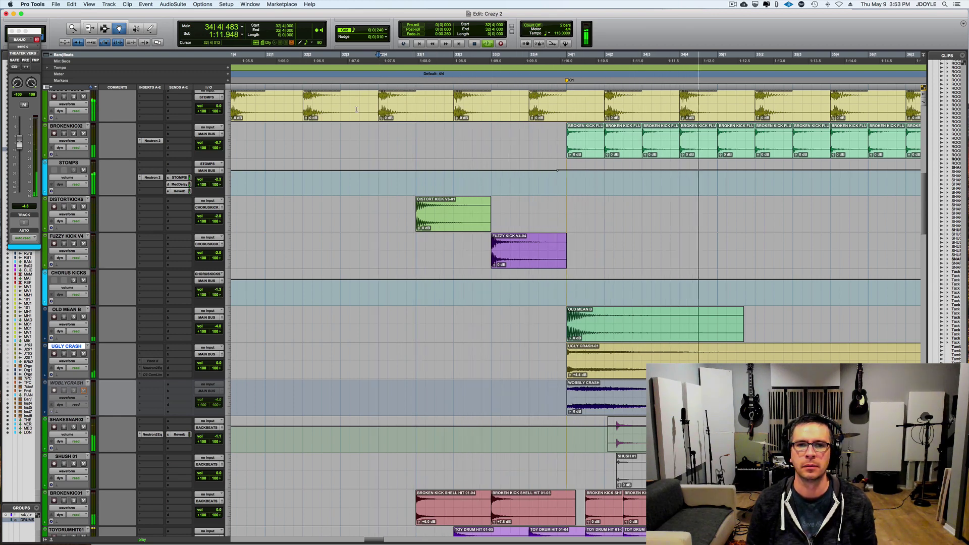
- Select the UGLY CRASH-01 clip (34|1 to 37|1) and audition it
left_click(669, 351)
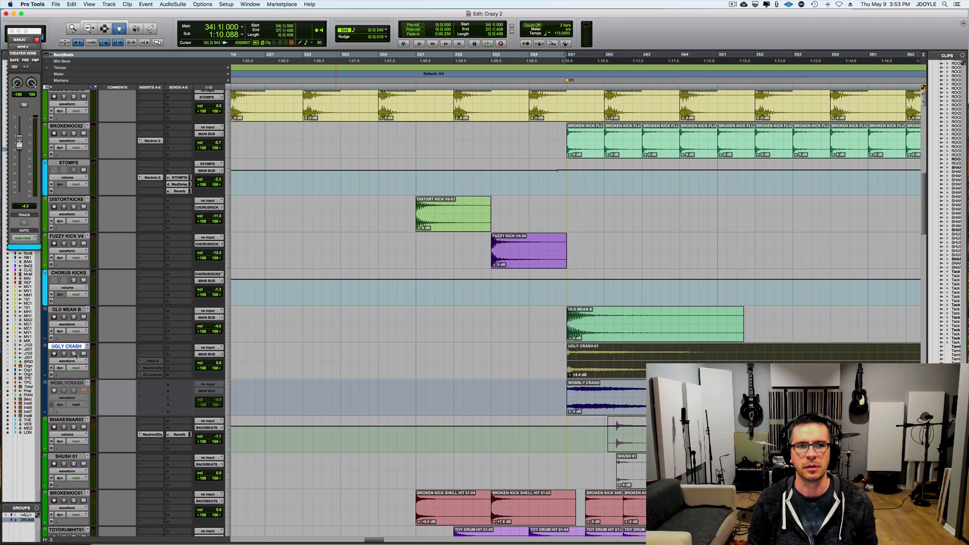
key("space")
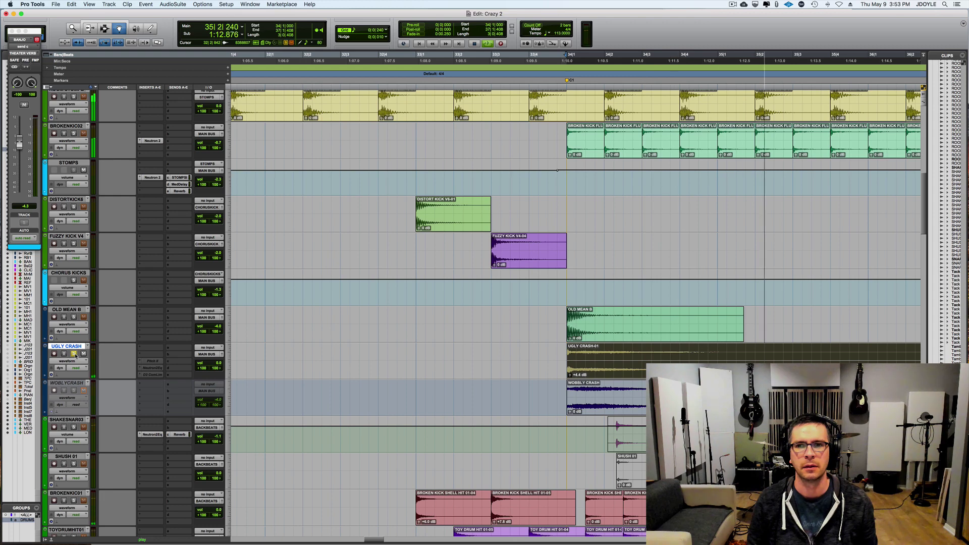
key("space")
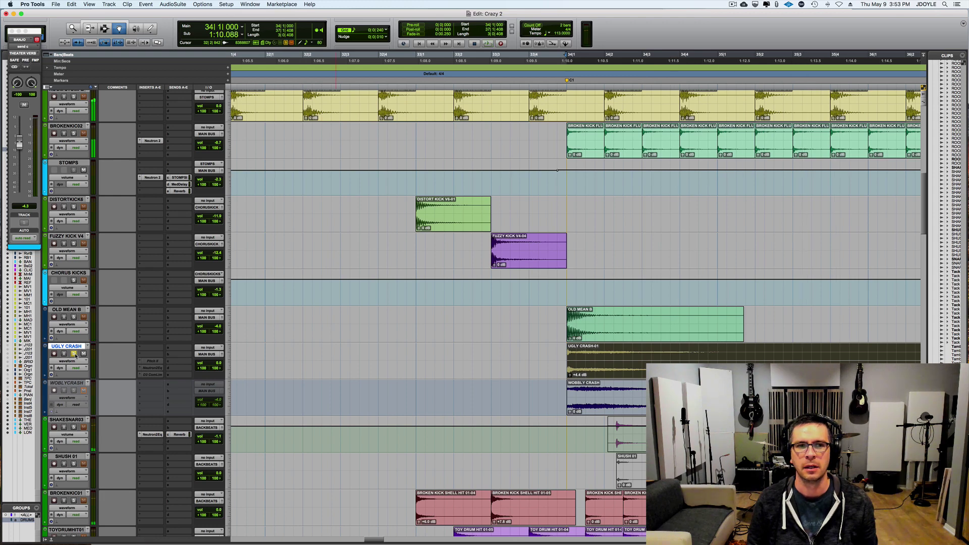
- Activate the Pitch II insert on UGLY CRASH, review its settings, and audition the shifted crash
left_click(151, 361)
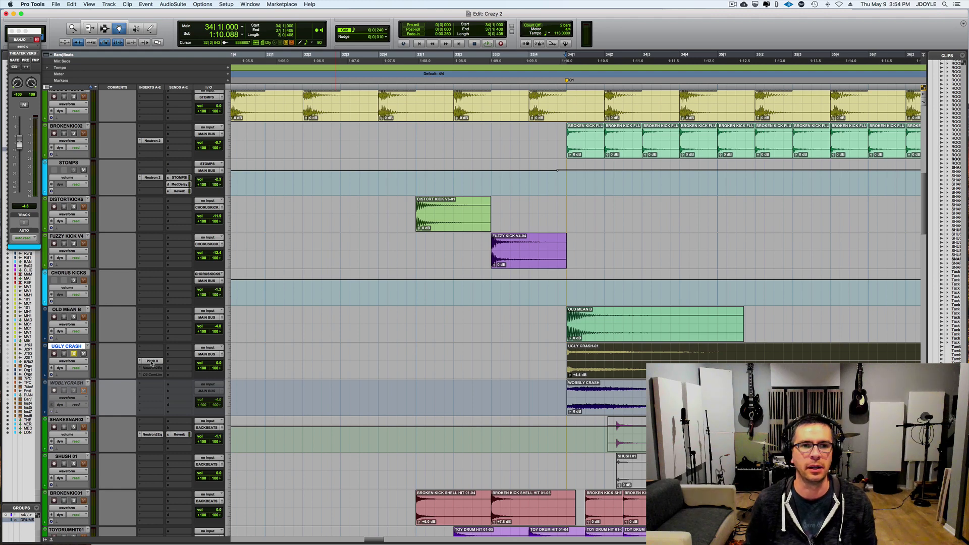
left_click(151, 361)
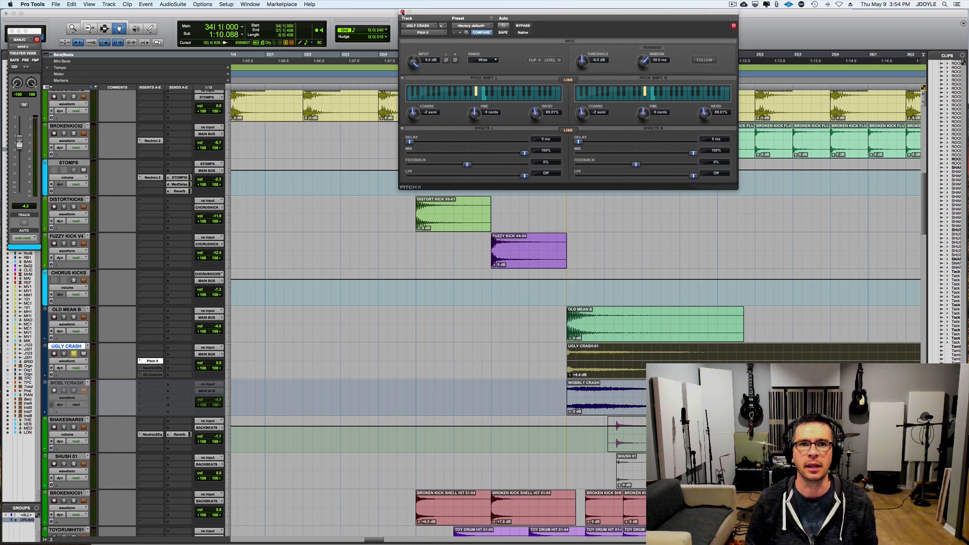
left_click(402, 12)
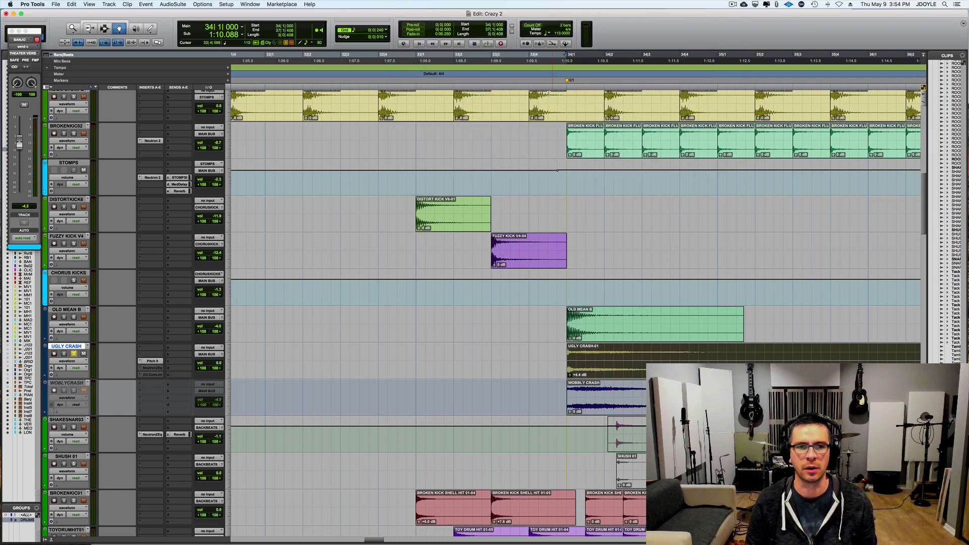
key("space")
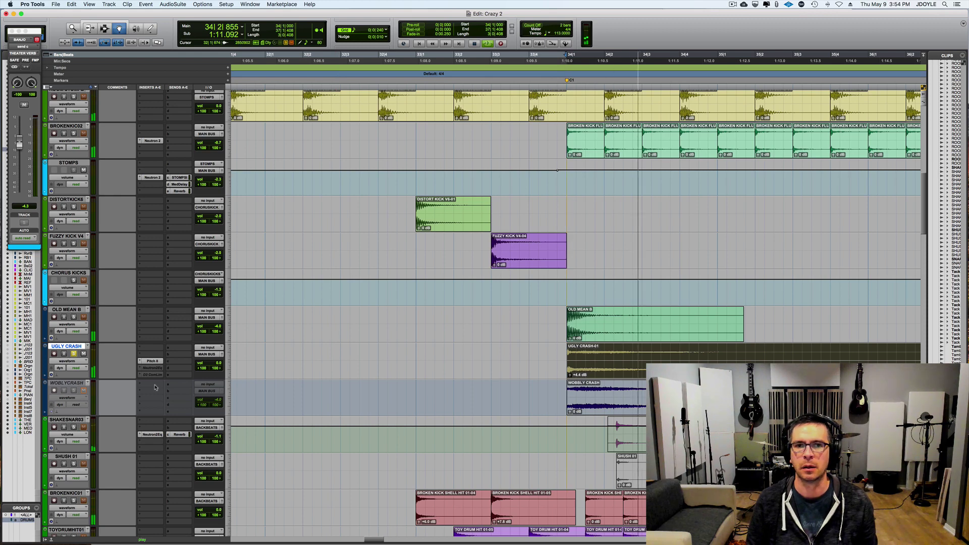
key("space")
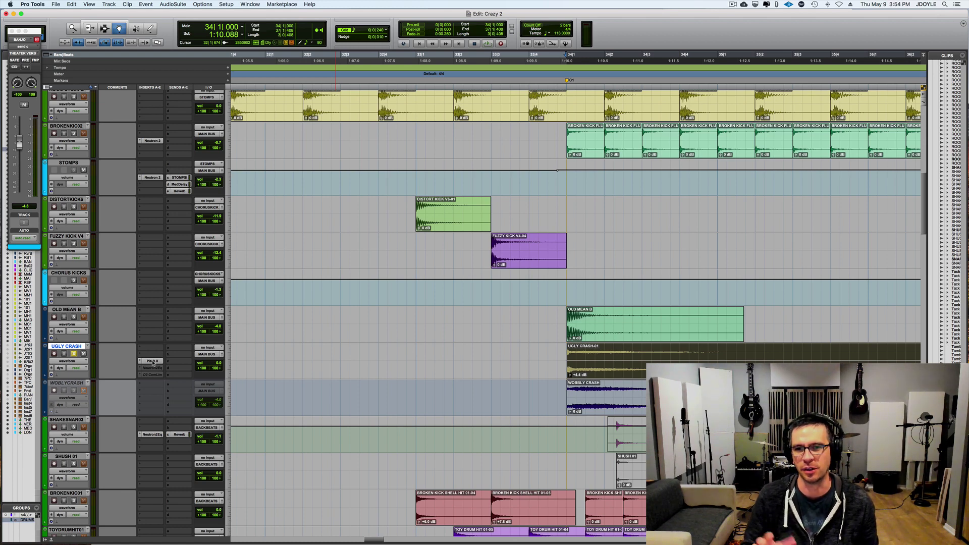
- A/B the crash with Pitch II bypassed and re-enabled during playback
left_click(152, 361)
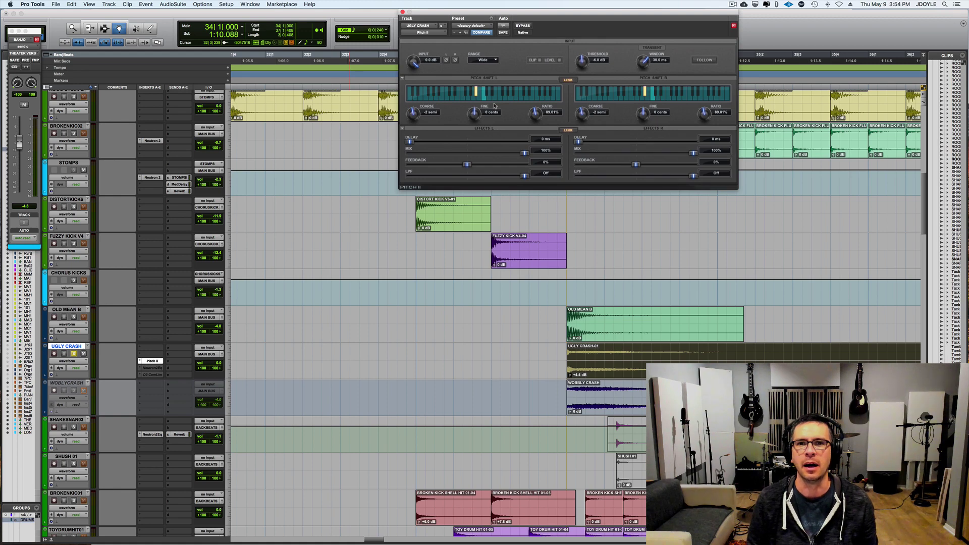
left_click(524, 25)
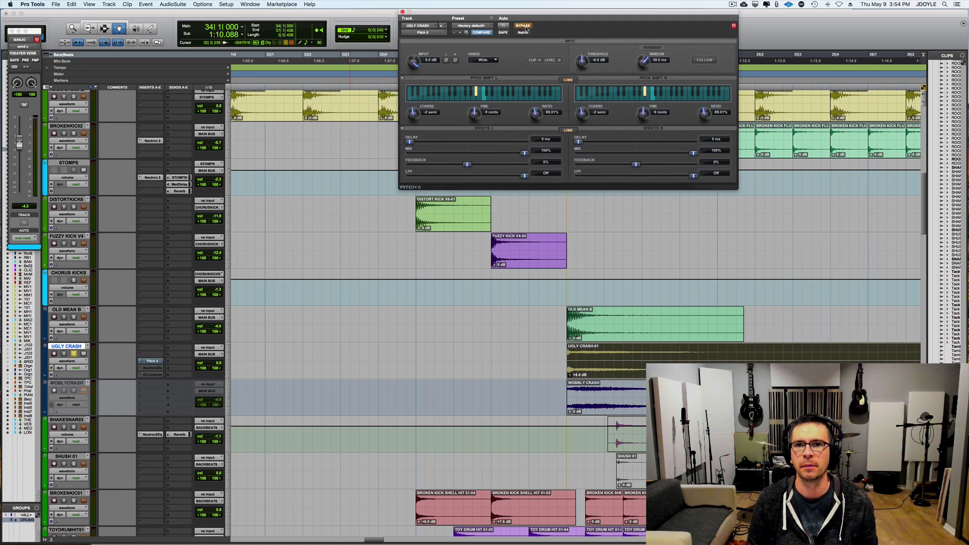
key("space")
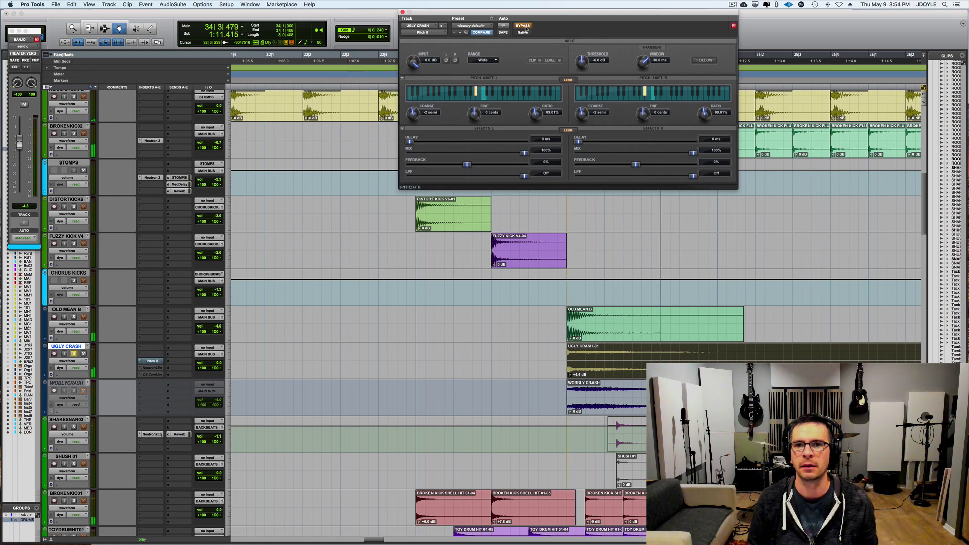
left_click(523, 26)
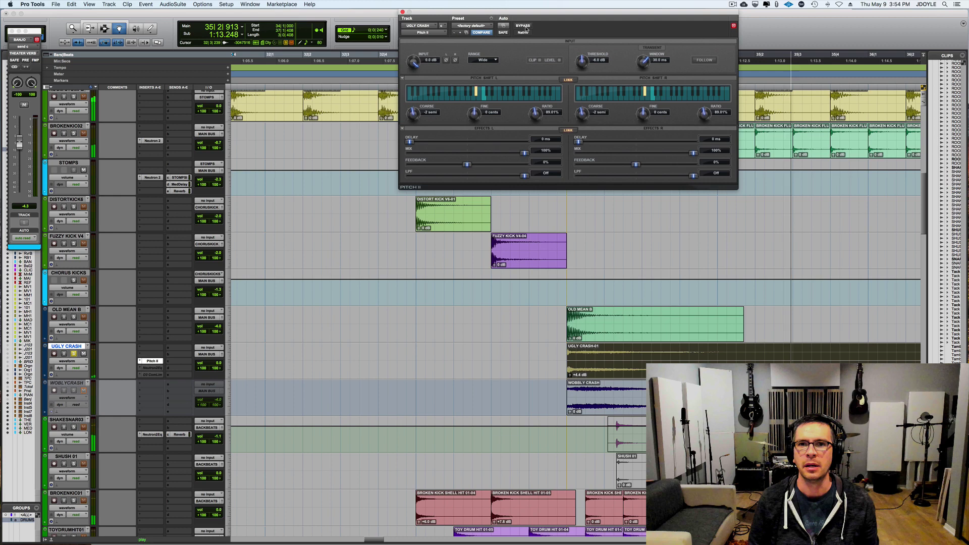
key("space")
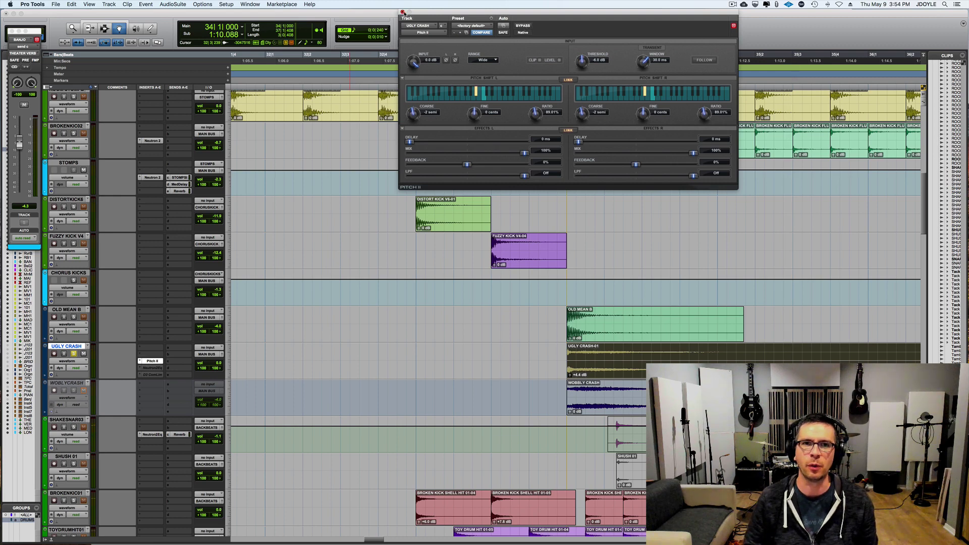
left_click(402, 11)
- Unsolo UGLY CRASH and play it in the full mix from 33|1
left_click(418, 59)
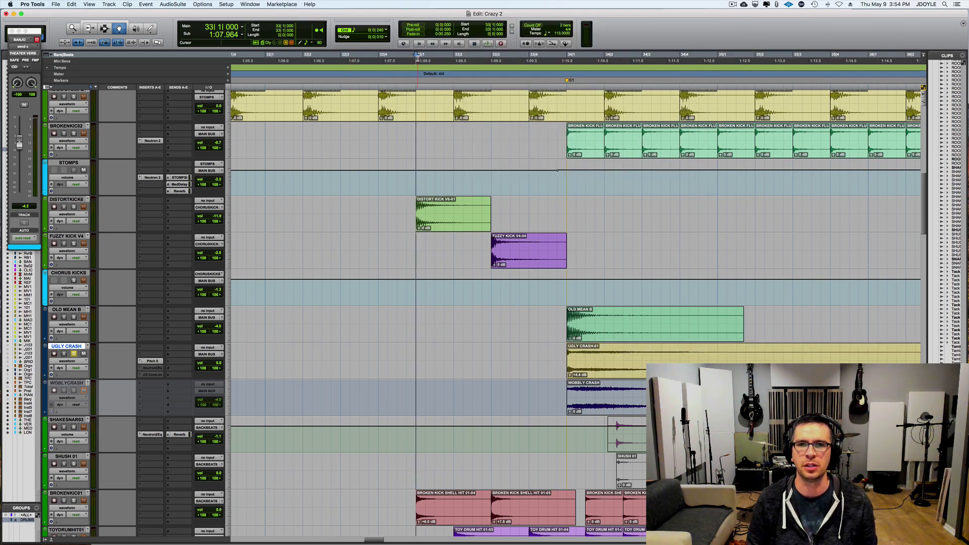
key("space")
key("space")
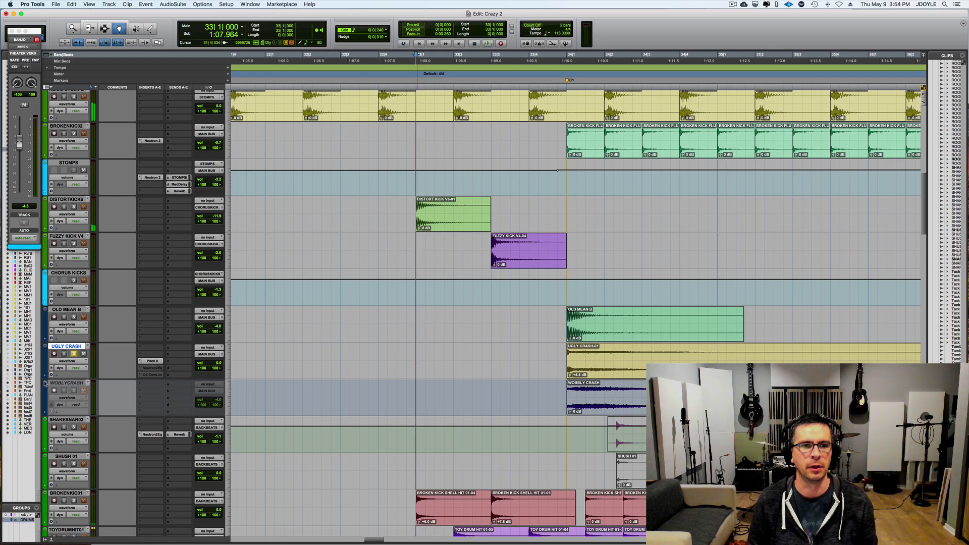
left_click(74, 354)
key("space")
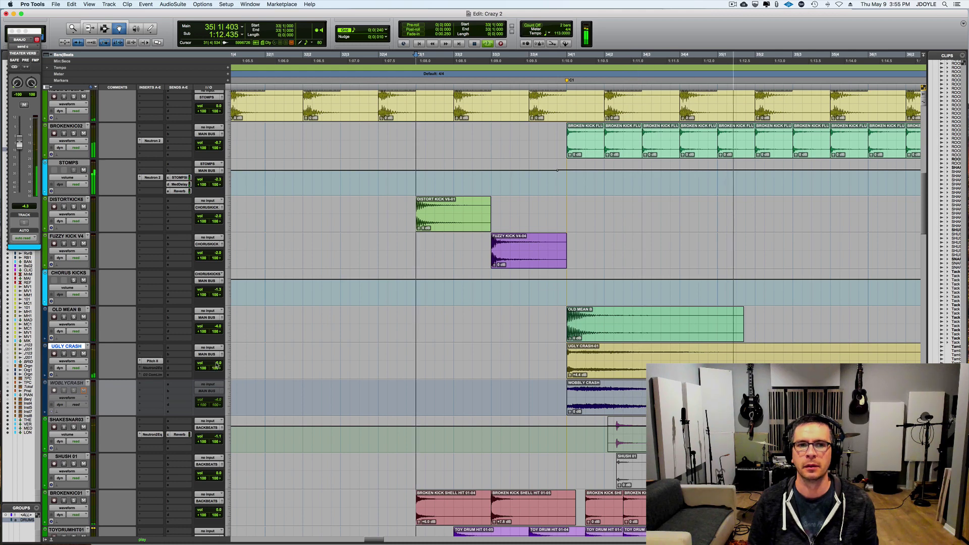
key("space")
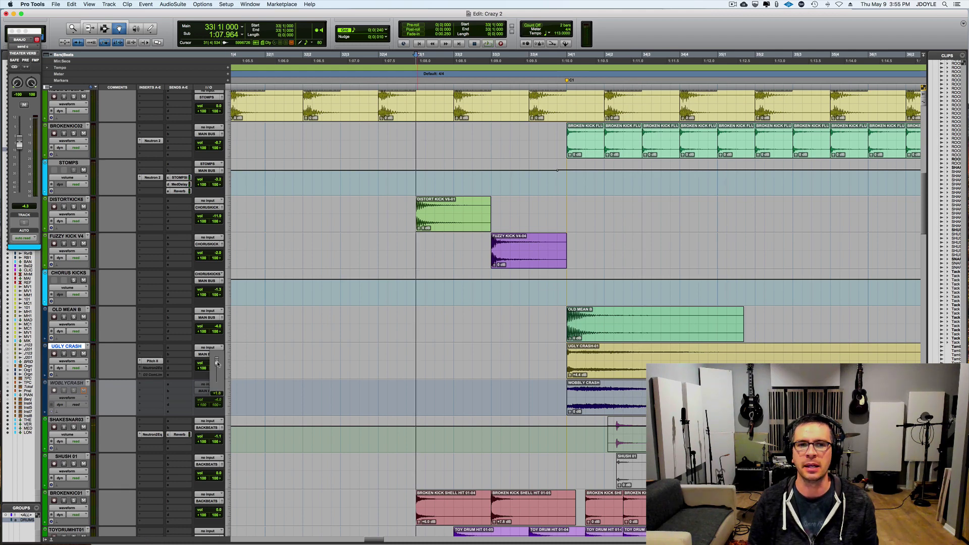
key("space")
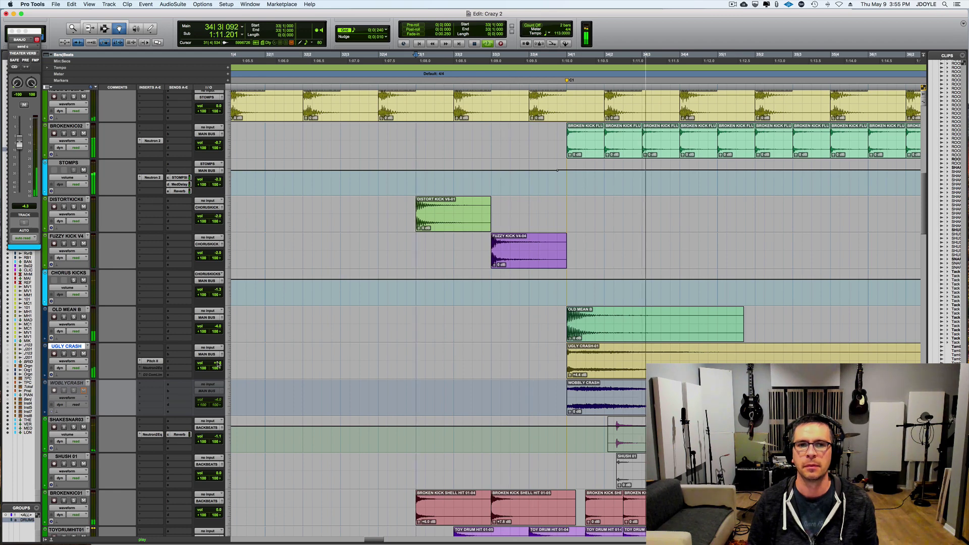
key("space")
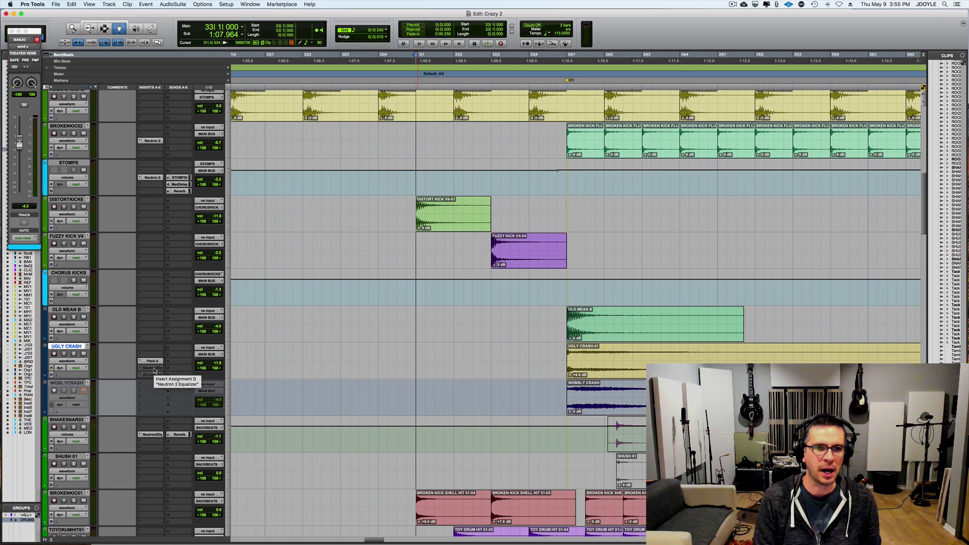
- Audition the Neutron EQ high roll-off from about 3114 Hz, then activate the Dyn3 insert
left_click(153, 369)
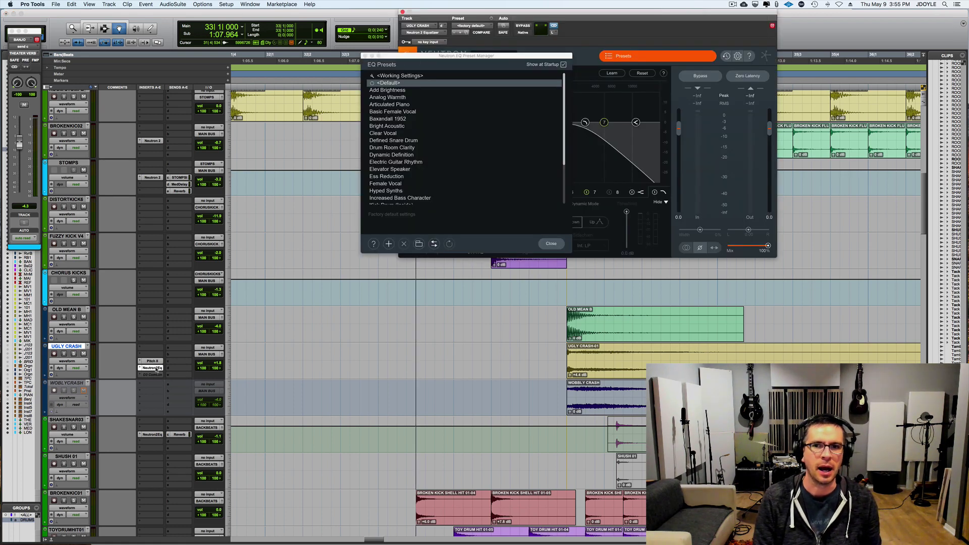
left_click(549, 245)
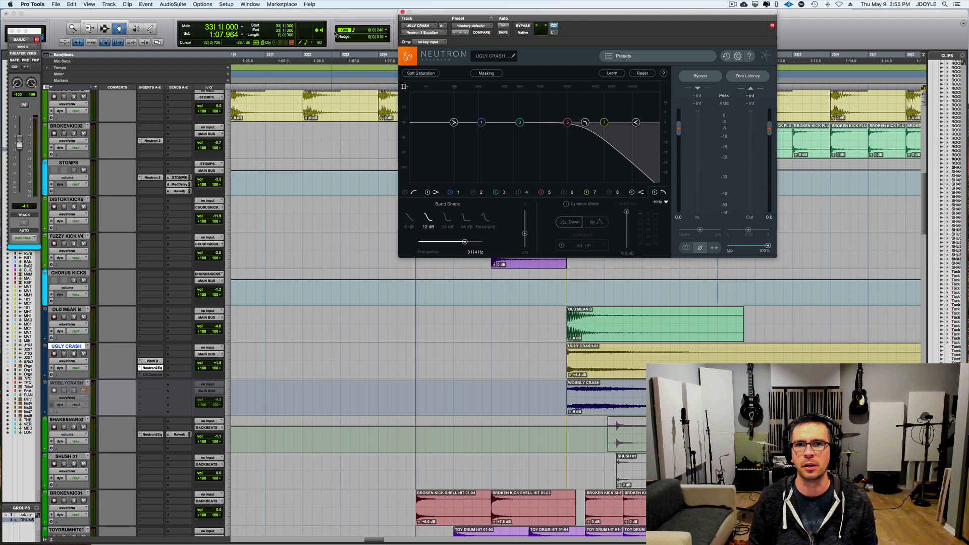
left_click(379, 12)
key("space")
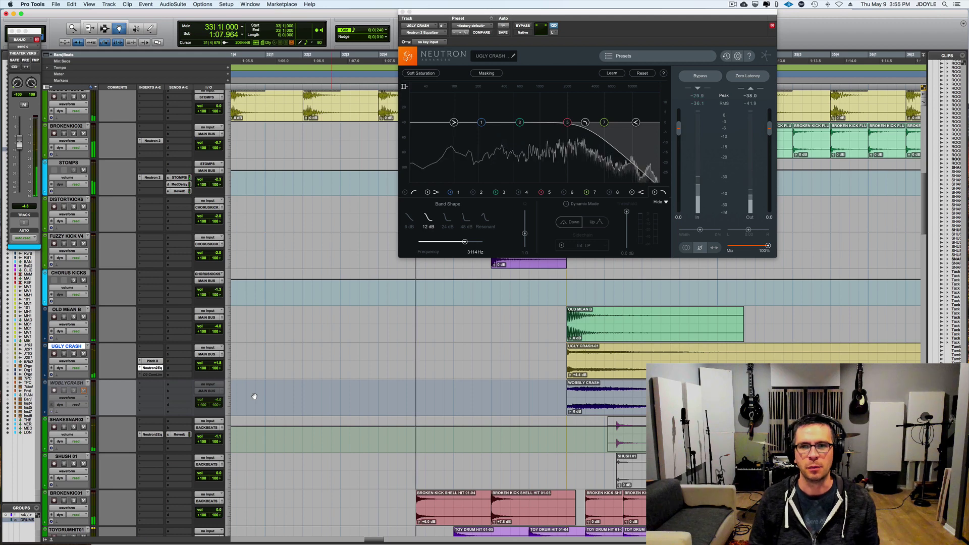
key("space")
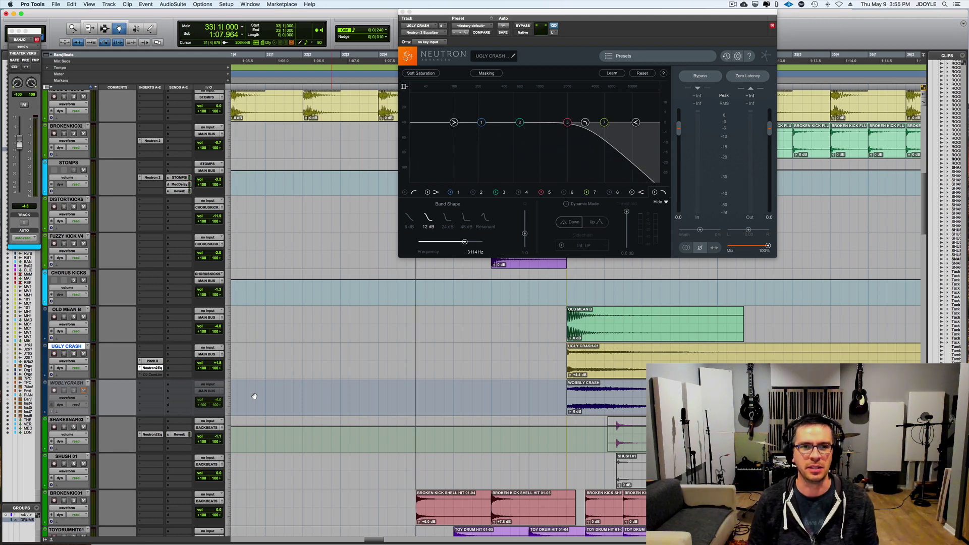
left_click(154, 375, "ctrl+super")
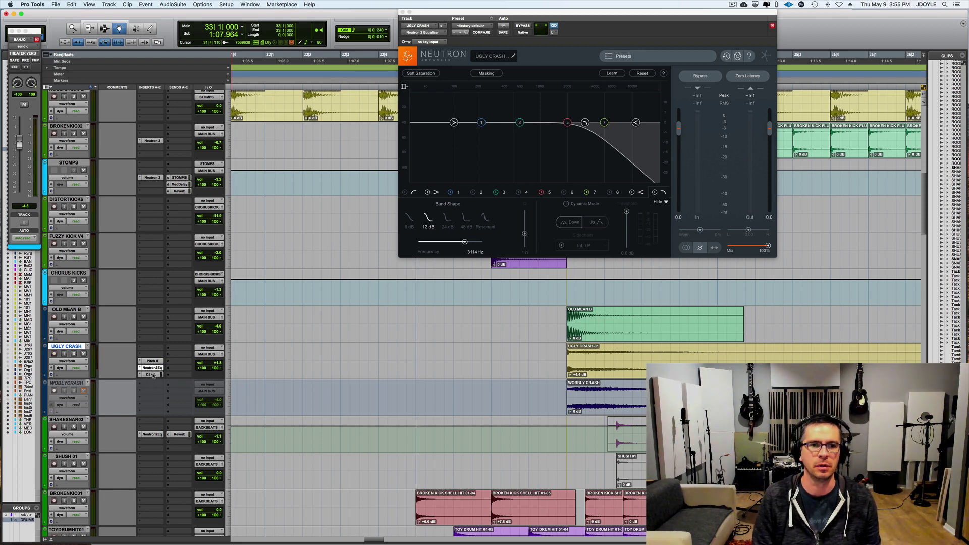
- Open the Dyn3 Compressor/Limiter window and play the compressed crash
left_click(153, 376)
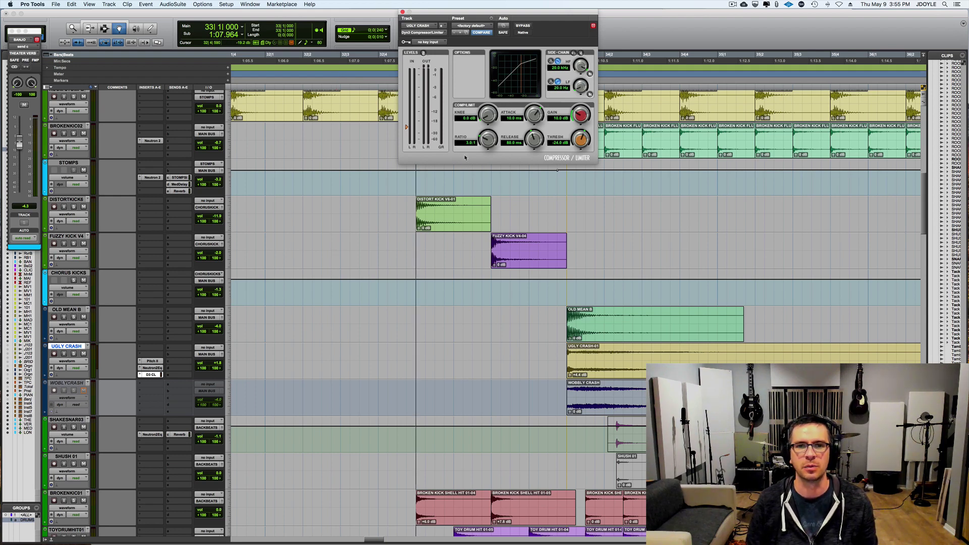
key("space")
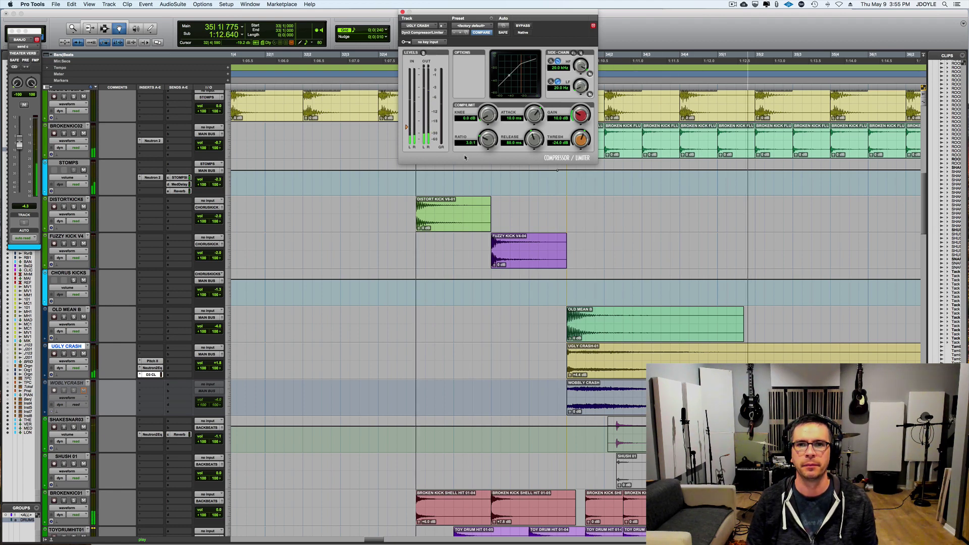
key("space")
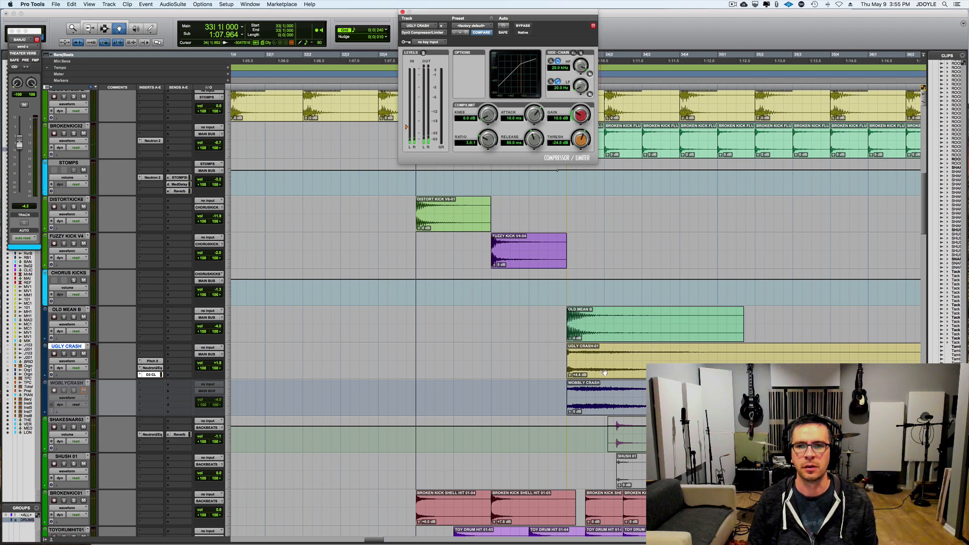
- Reselect the UGLY CRASH-01 clip, replay it twice, and solo the Ugly Crash track
left_click(605, 373)
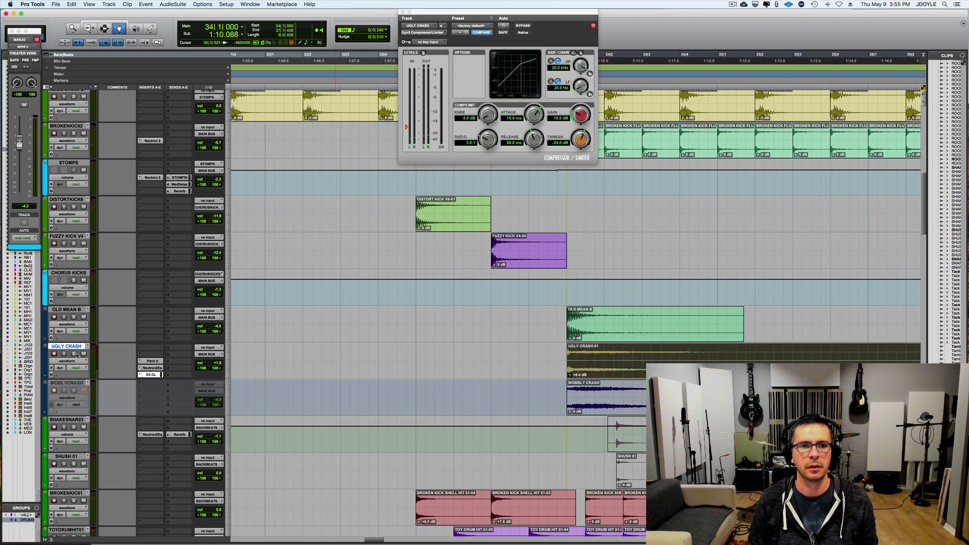
key("space")
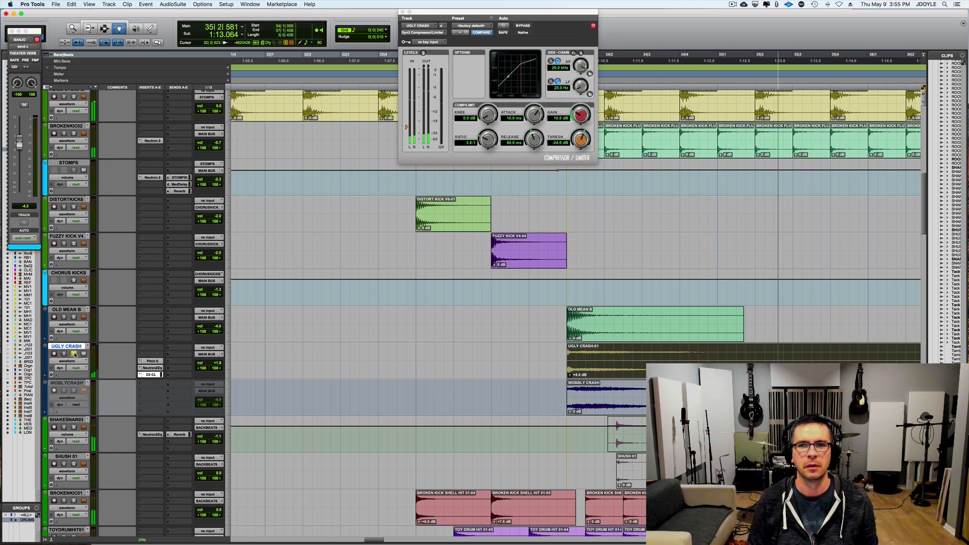
key("space")
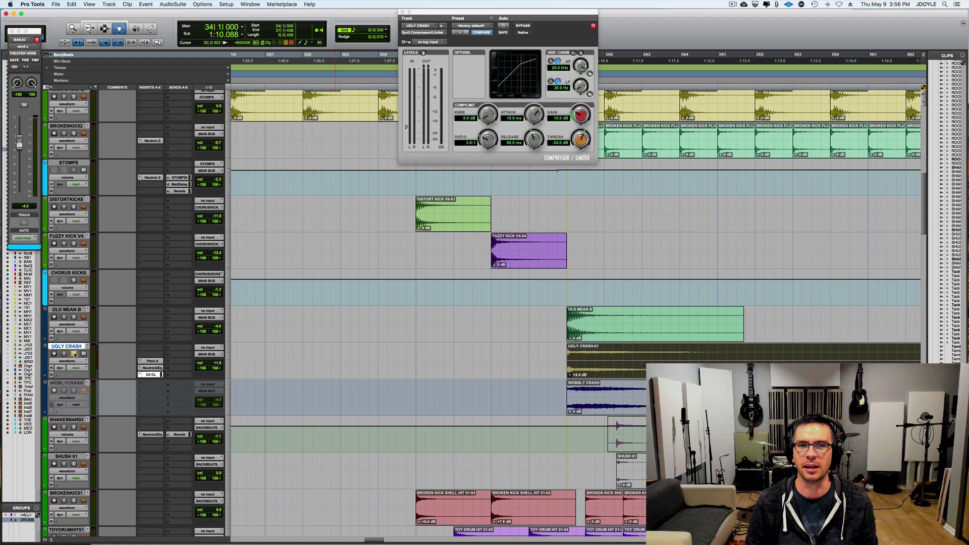
key("space")
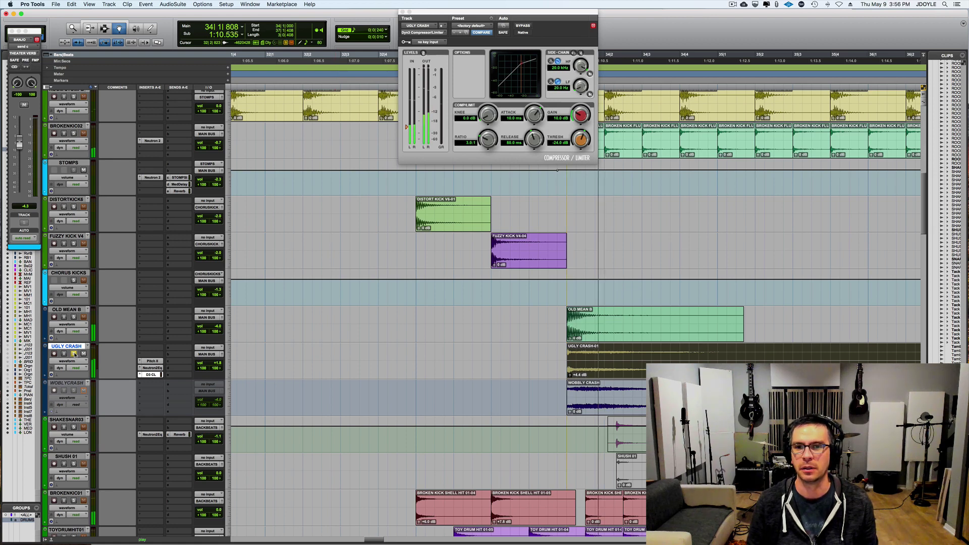
left_click(74, 354)
key("space")
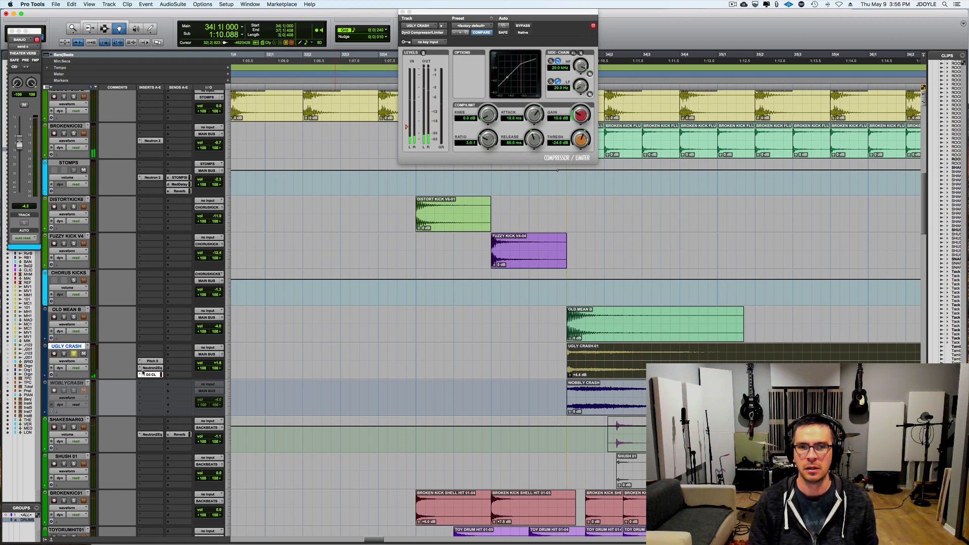
- Deactivate the Dyn3 and Pitch II inserts and play the unprocessed crash
left_click(149, 374, "ctrl+super")
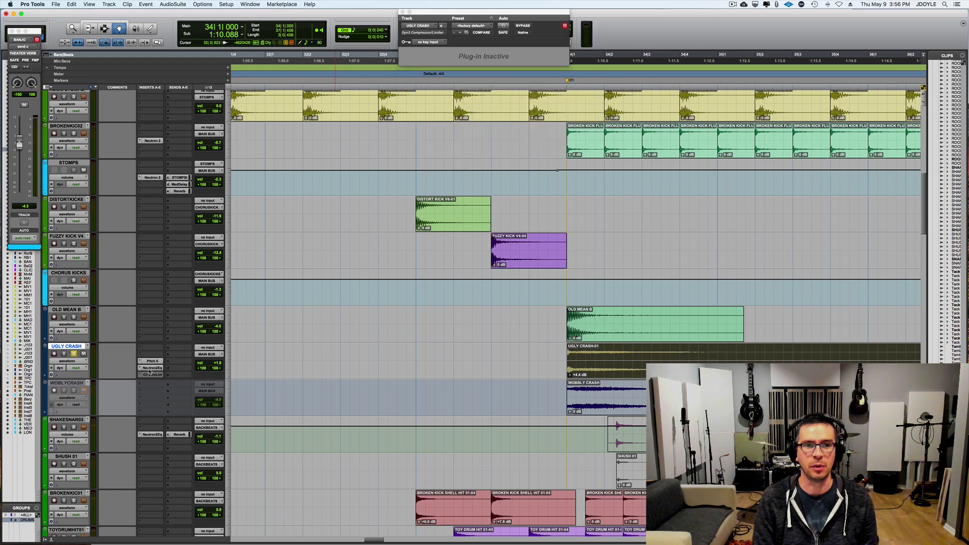
left_click(153, 363, "ctrl+super")
key("space")
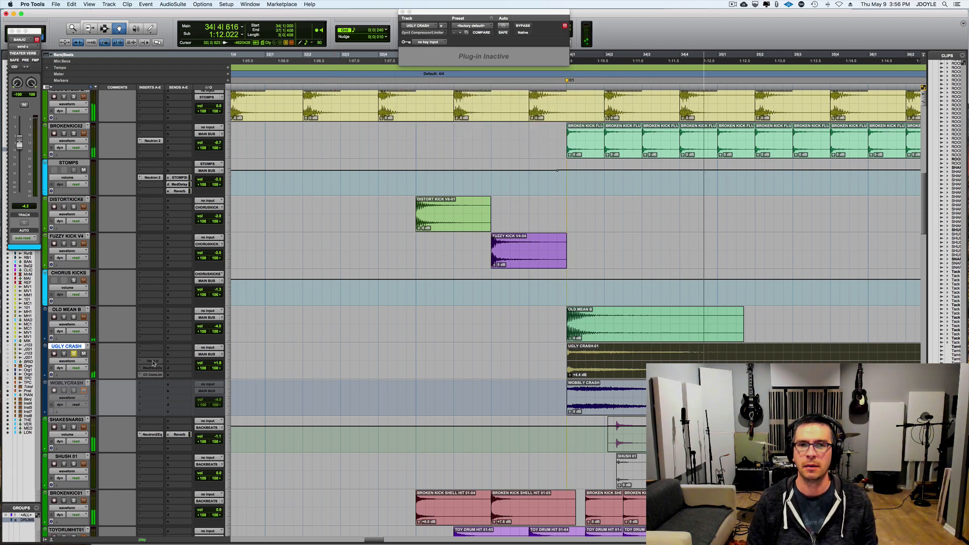
key("space")
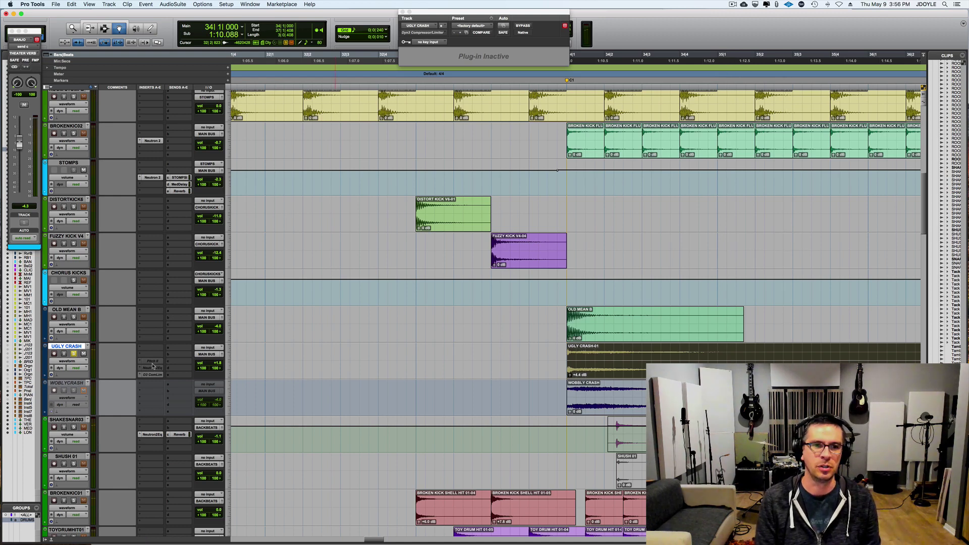
- Reactivate Pitch II and Dyn3 and play the fully processed crash
left_click(153, 362, "ctrl+super")
left_click(152, 375, "ctrl+super")
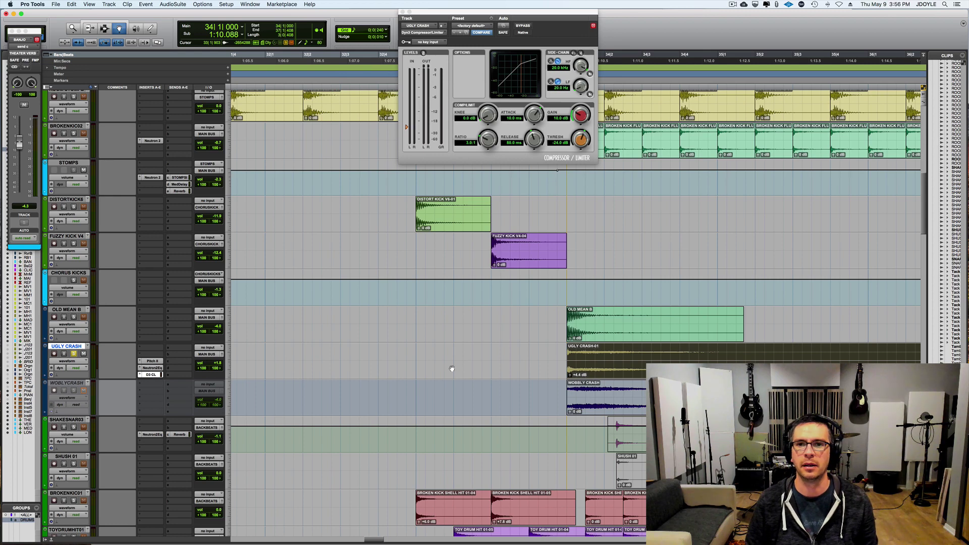
key("space")
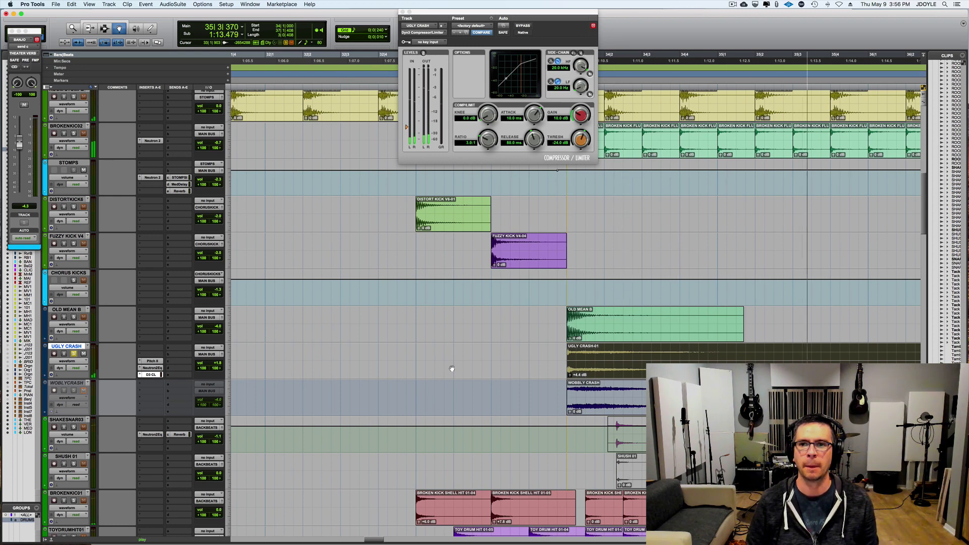
key("space")
- Unsolo Ugly Crash and play the full mix from just before the crash clip
left_click(74, 353)
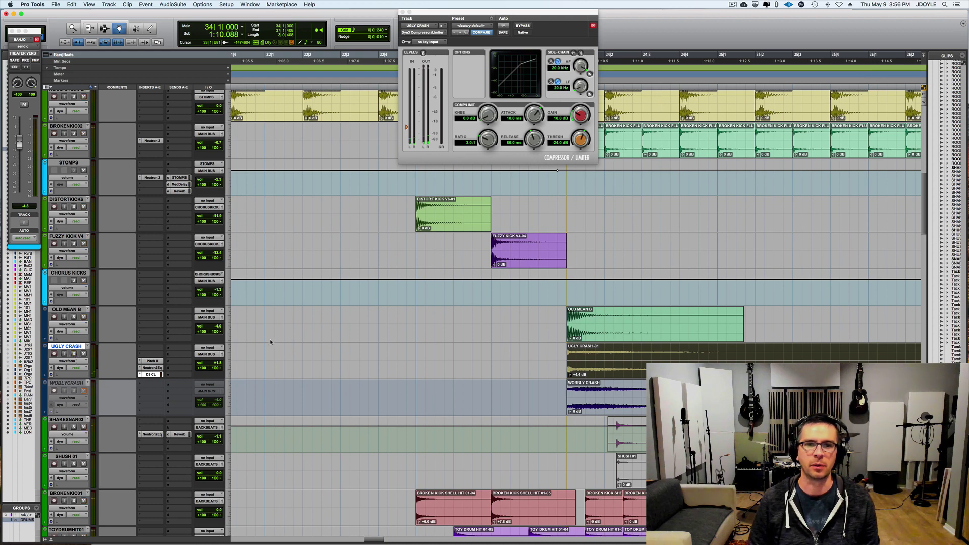
left_click(387, 354)
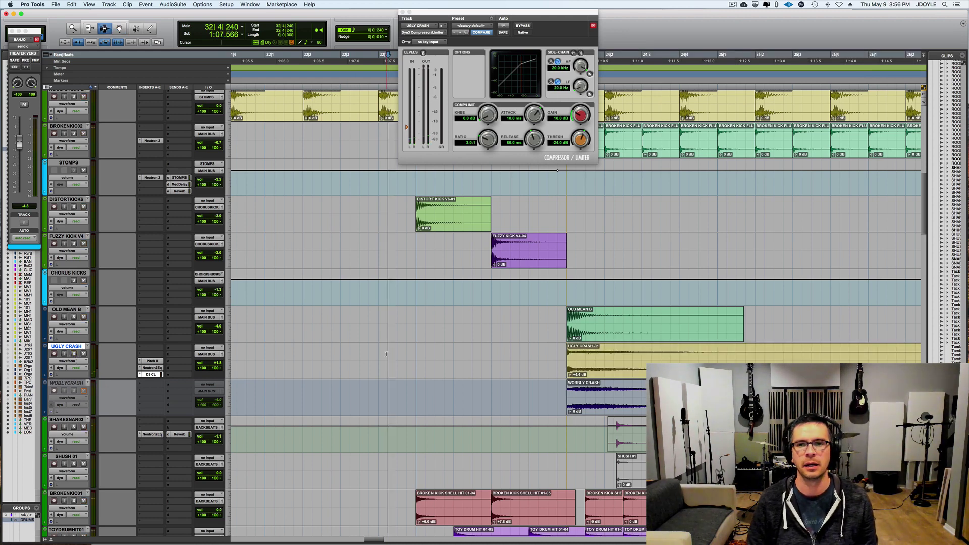
key("space")
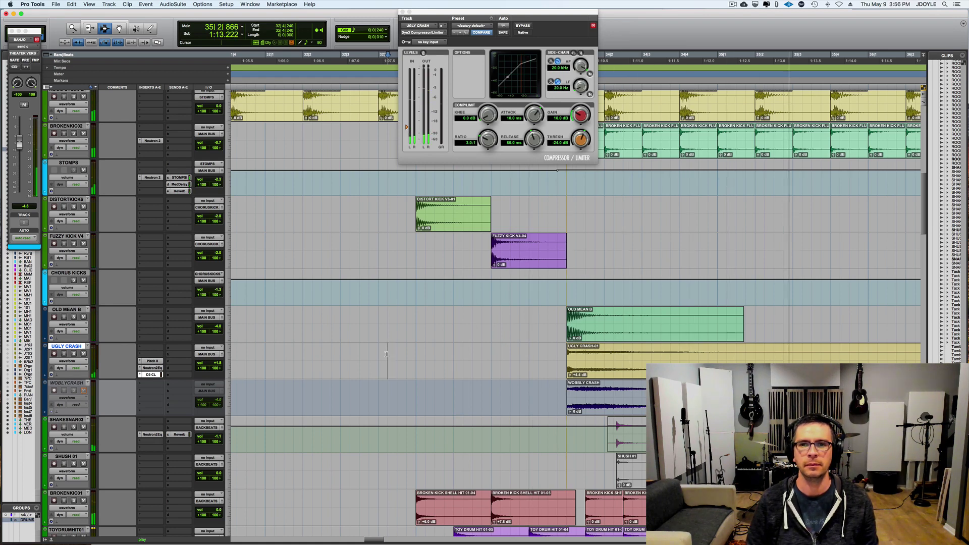
key("space")
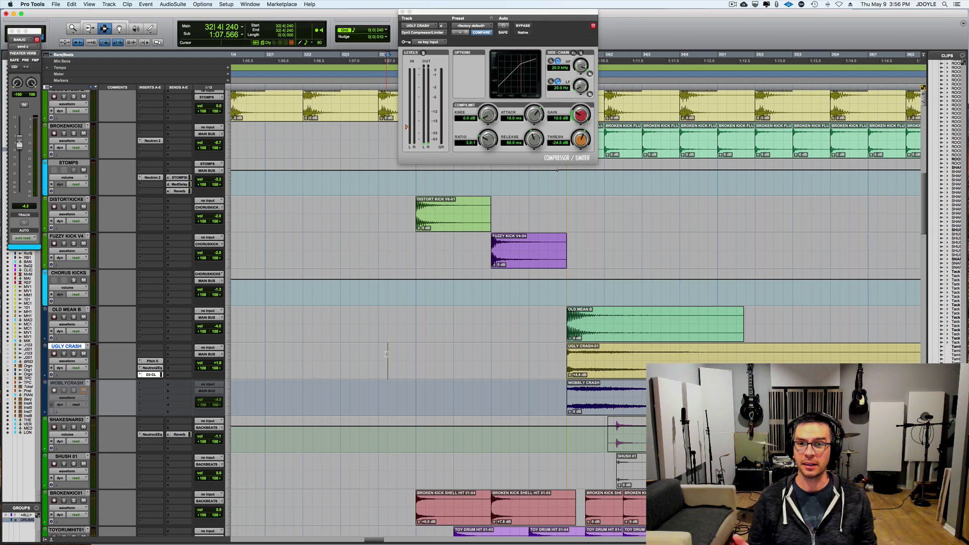